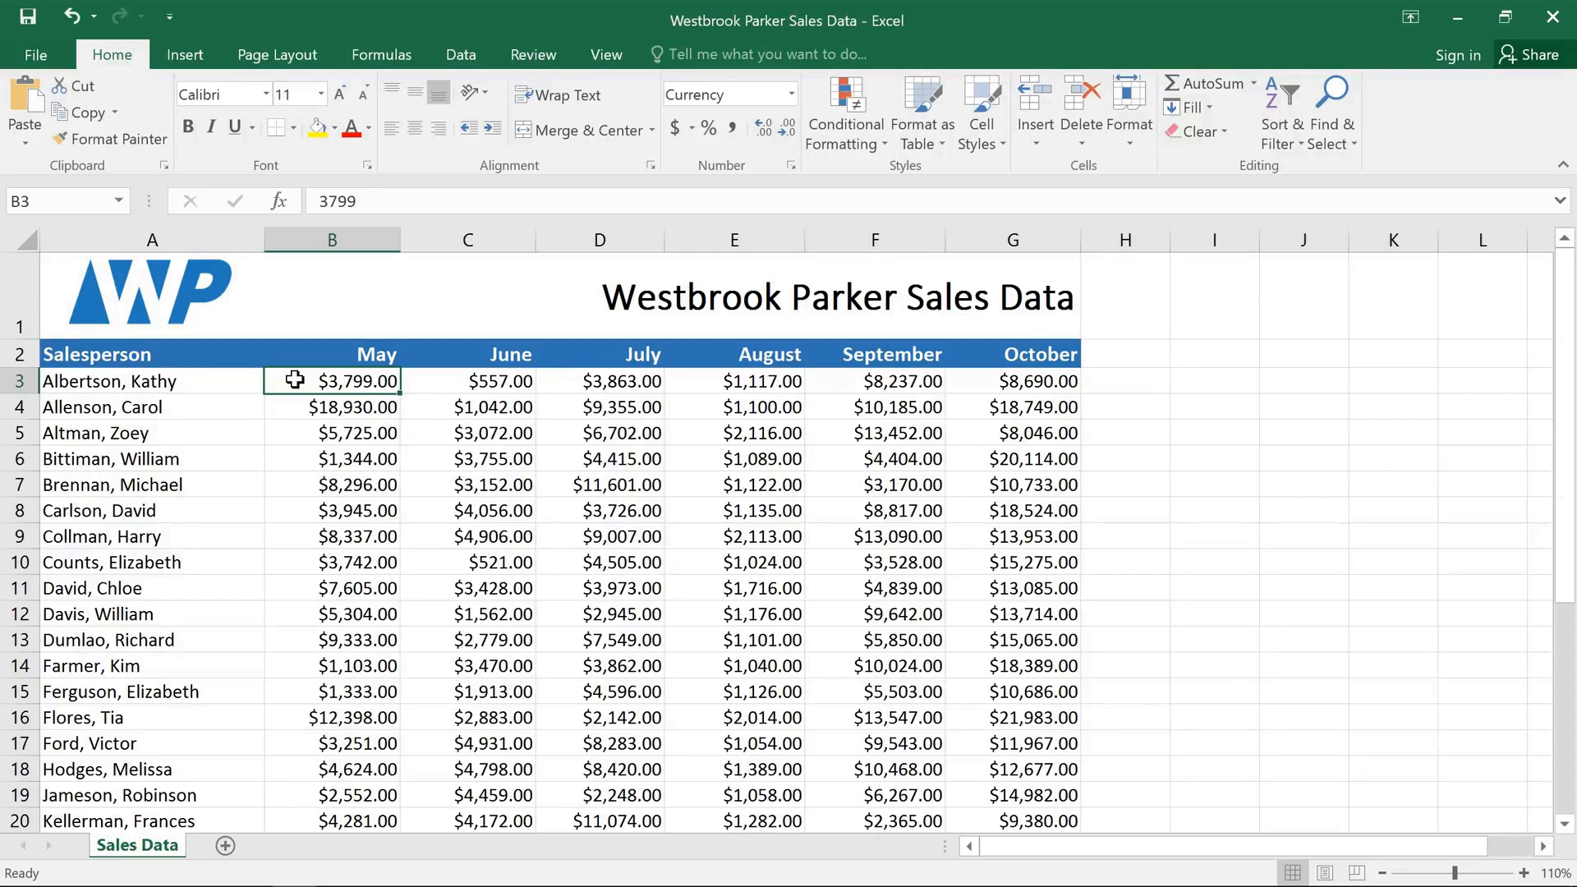
Step: Start a Greater Than highlight rule on the monthly sales figures in B3:G20 with a threshold of $4000
left_click_drag(293, 379, 1008, 831)
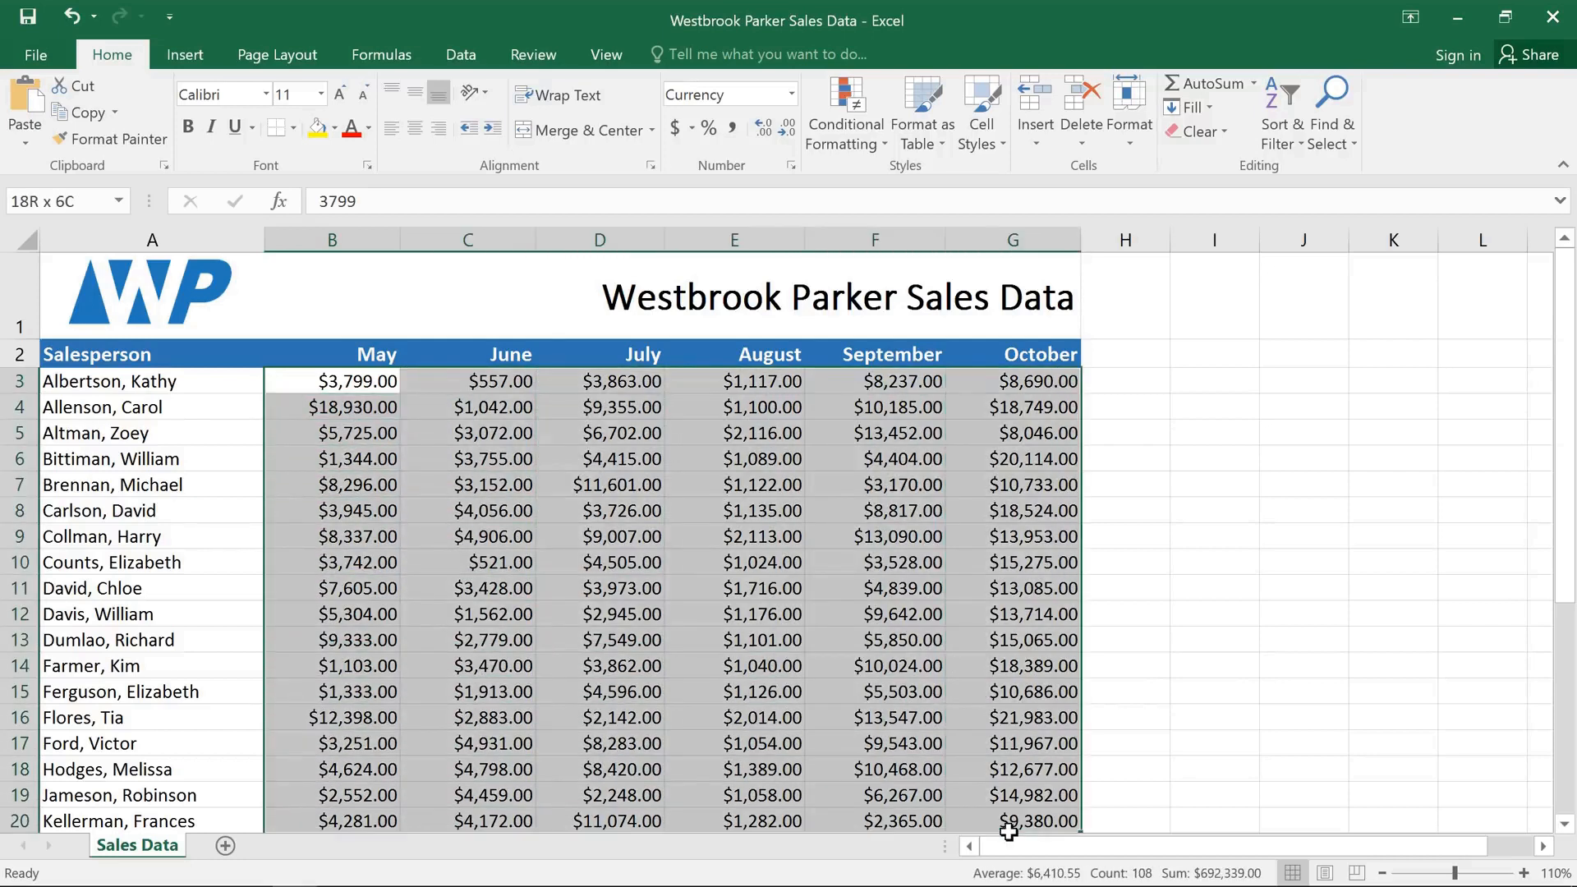
left_click(854, 102)
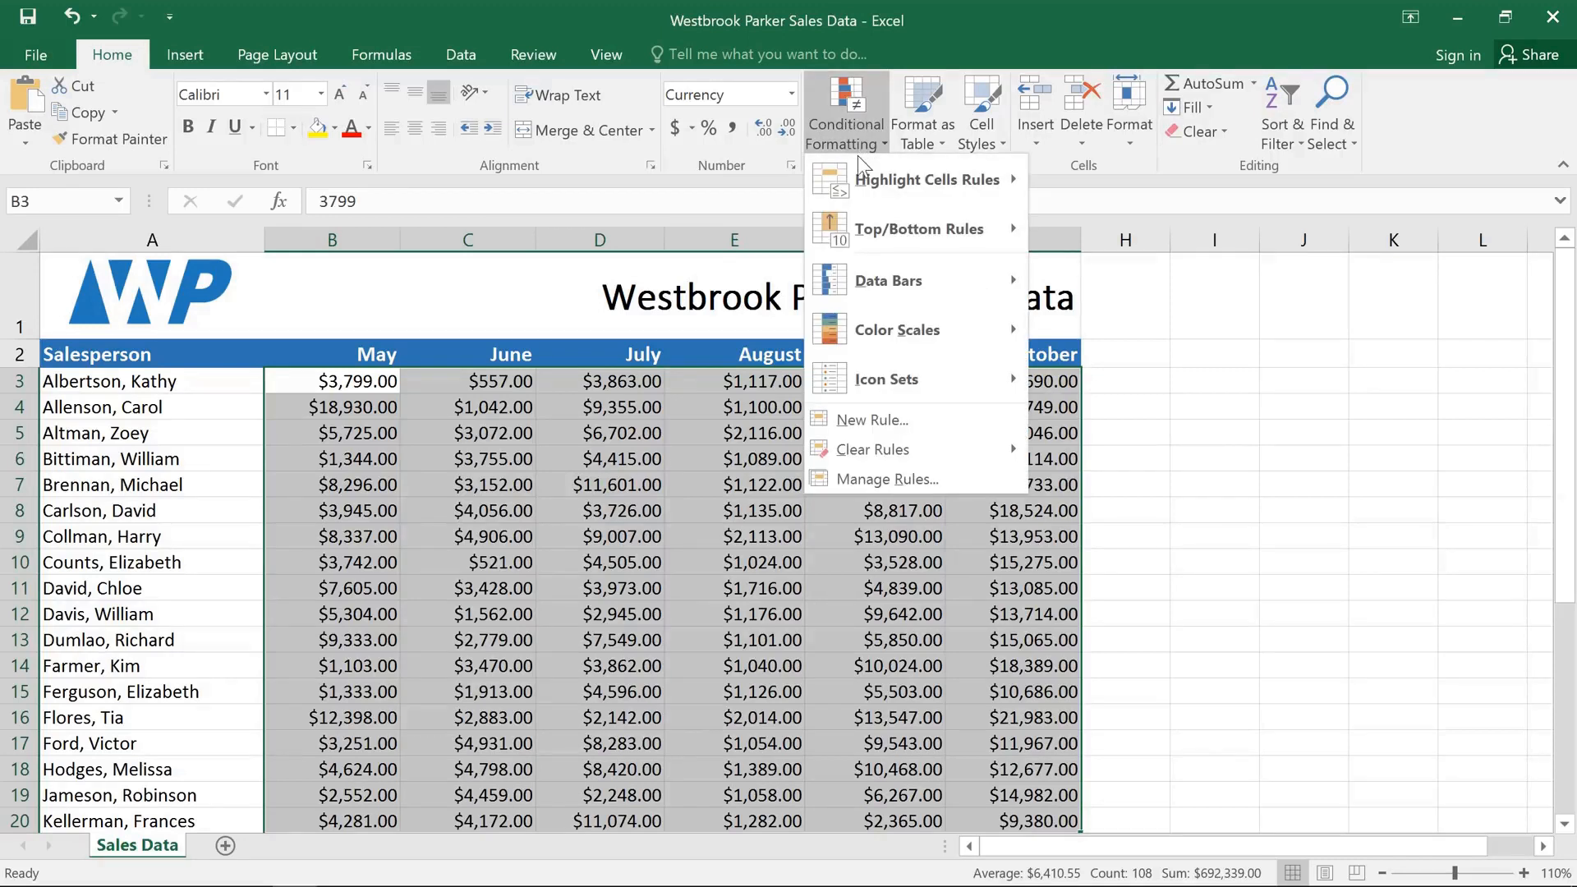
mouse_move(859, 181)
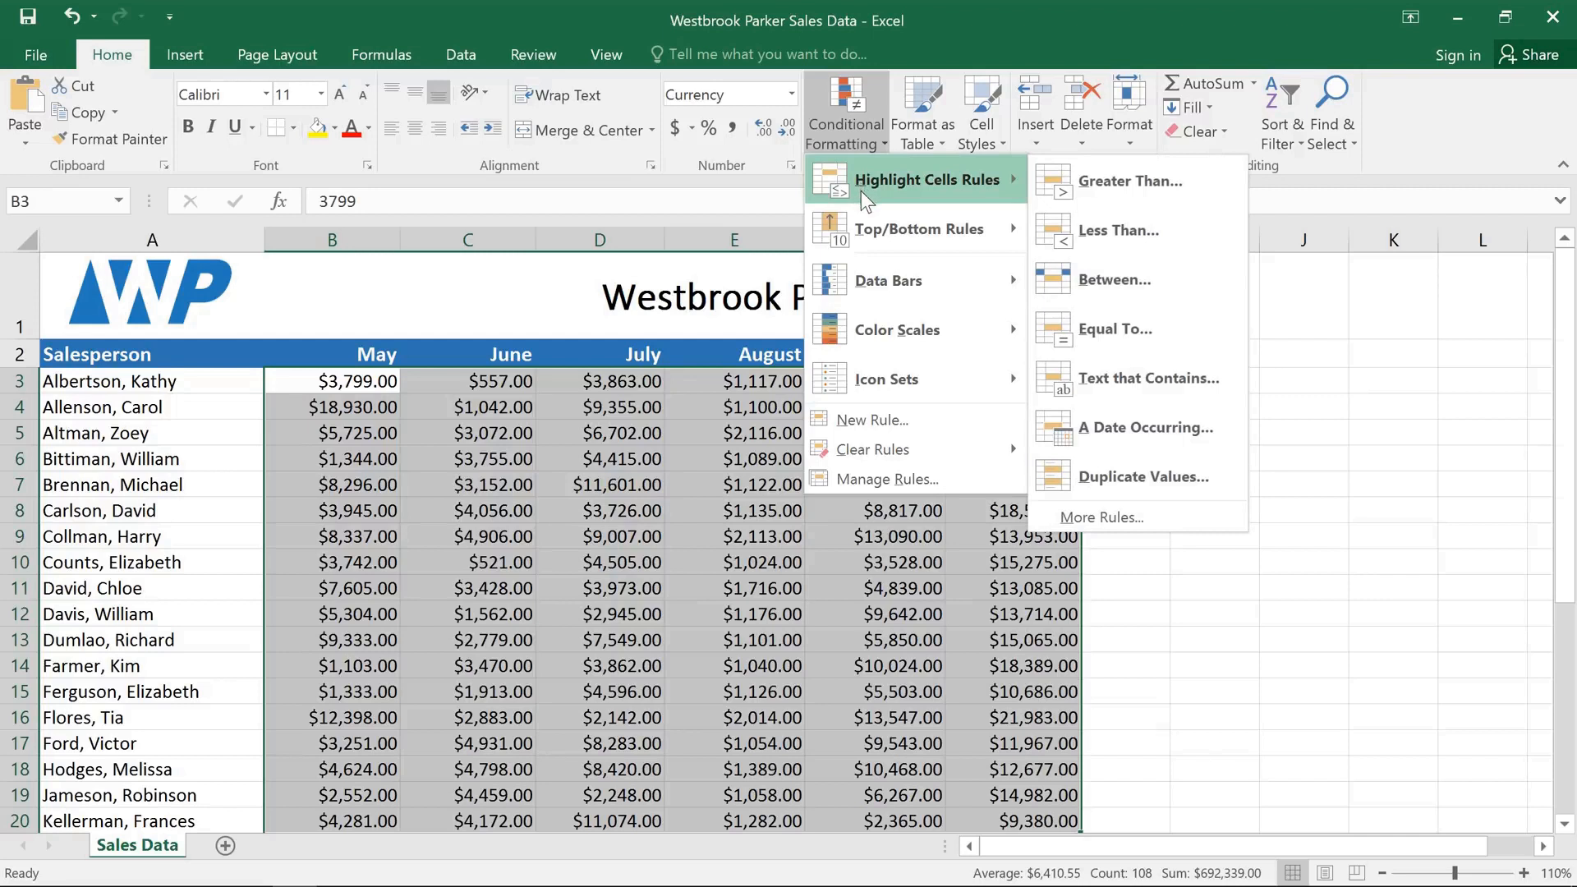
left_click(1144, 182)
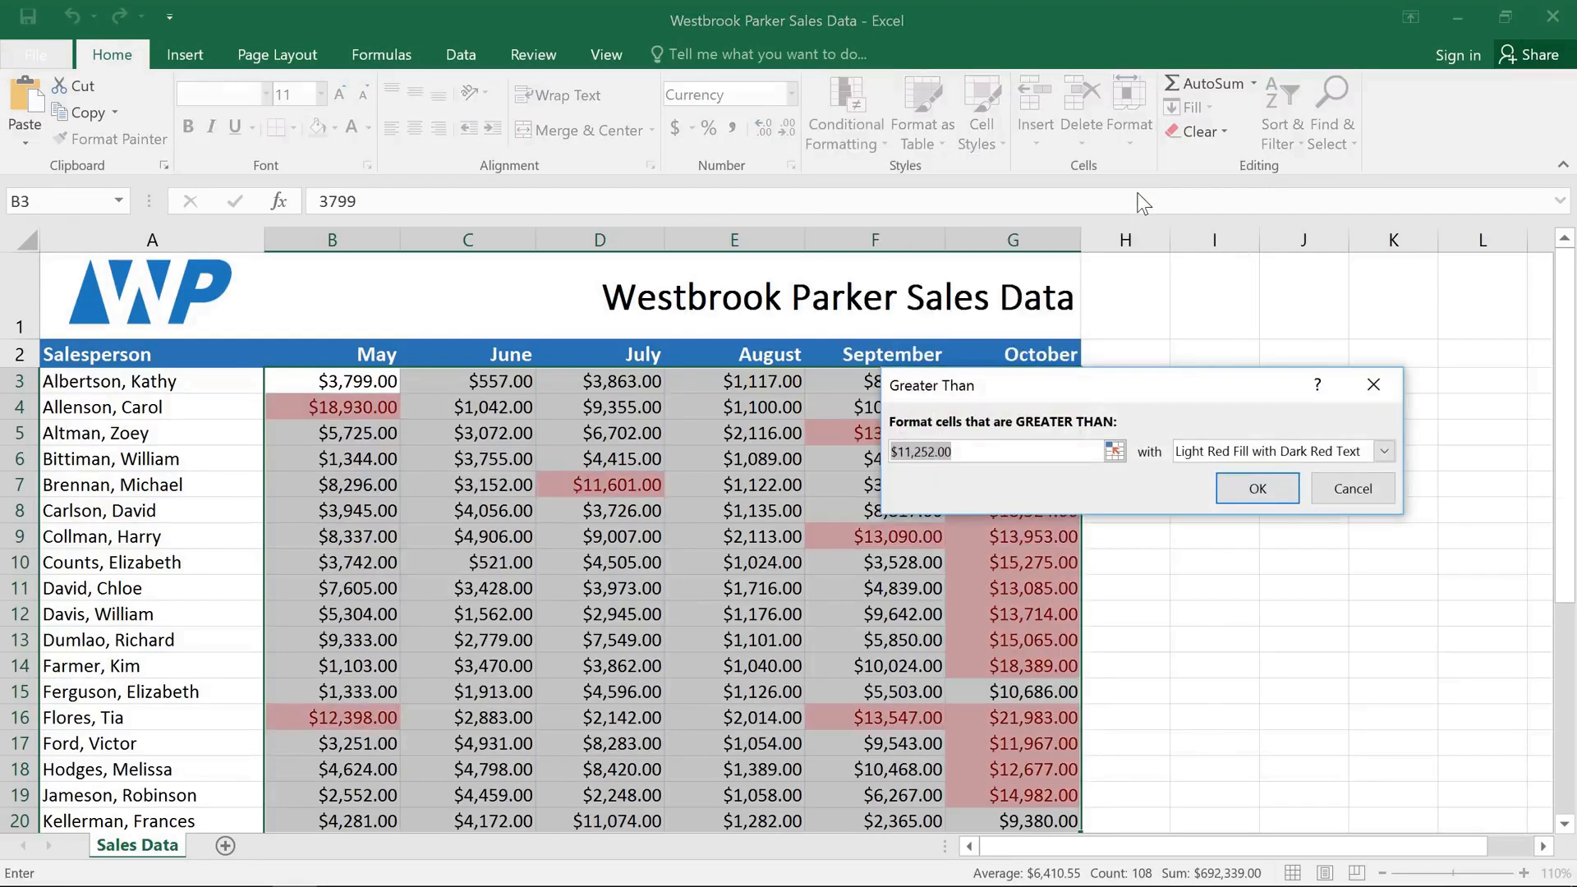
left_click(1032, 450)
key("BackSpace")
key("BackSpace")
key("BackSpace")
key("BackSpace")
key("BackSpace")
key("BackSpace")
key("BackSpace")
key("BackSpace")
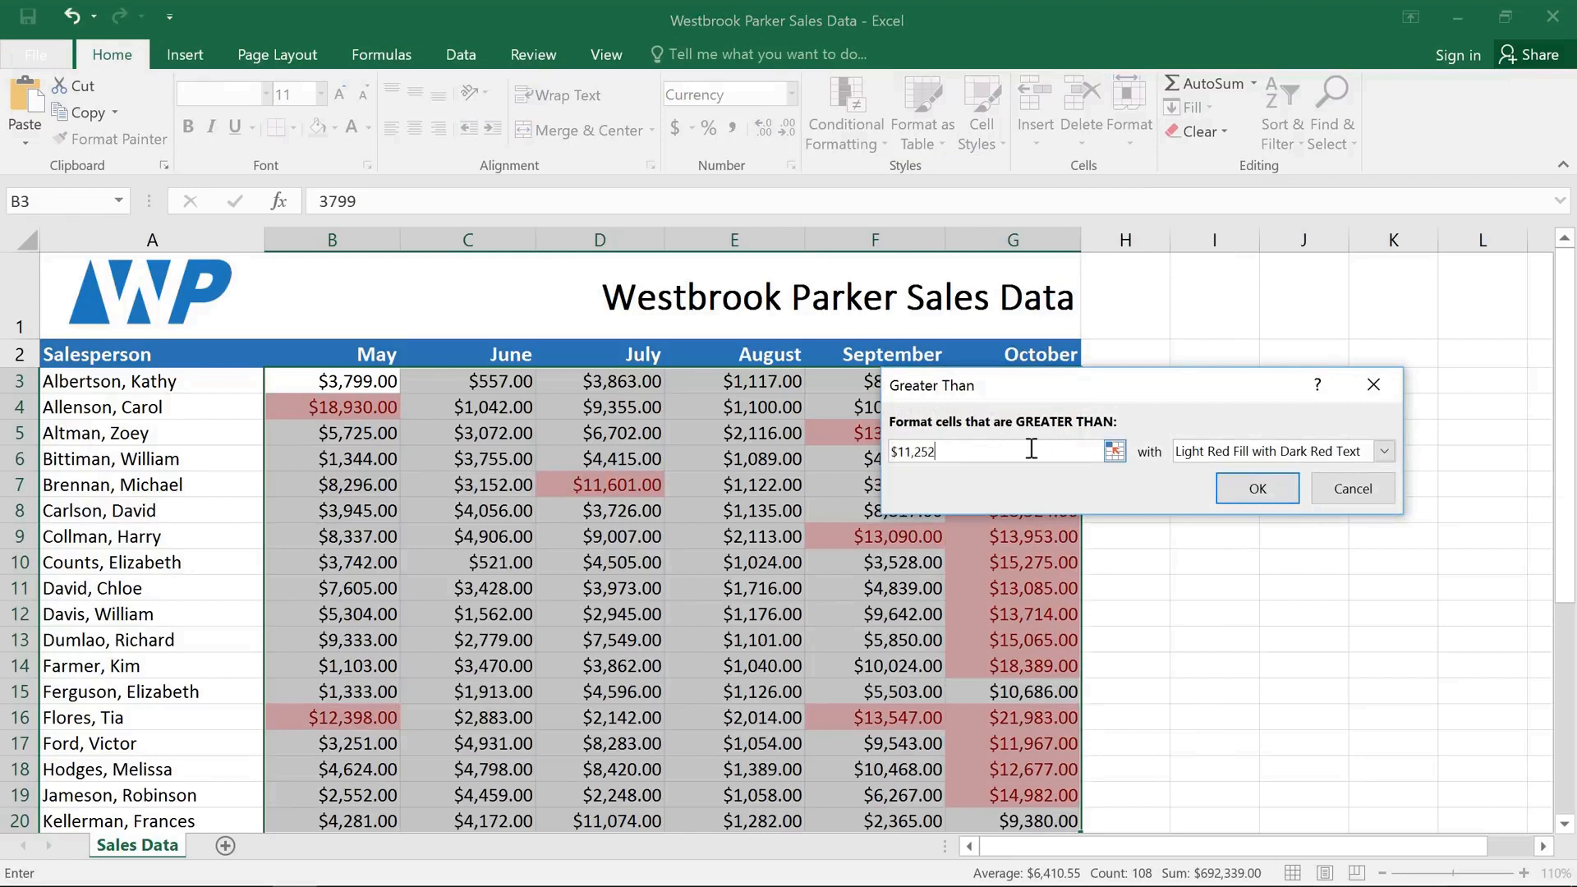
key("BackSpace")
type("4000")
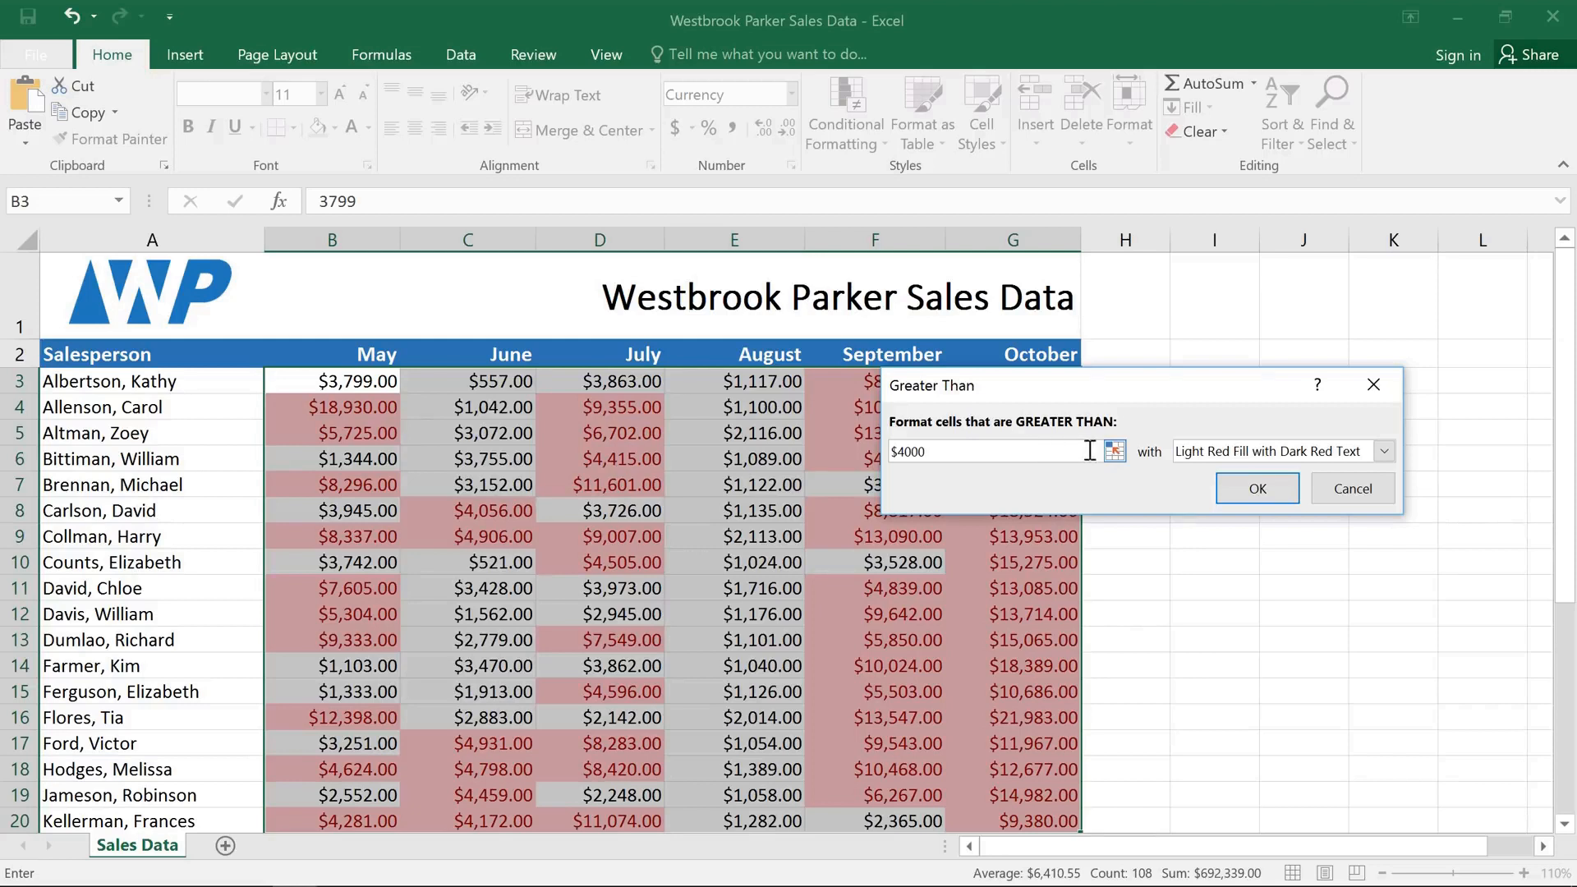
Step: Set the rule's format to Green Fill with Dark Green Text and apply it to the sales figures
left_click(1387, 451)
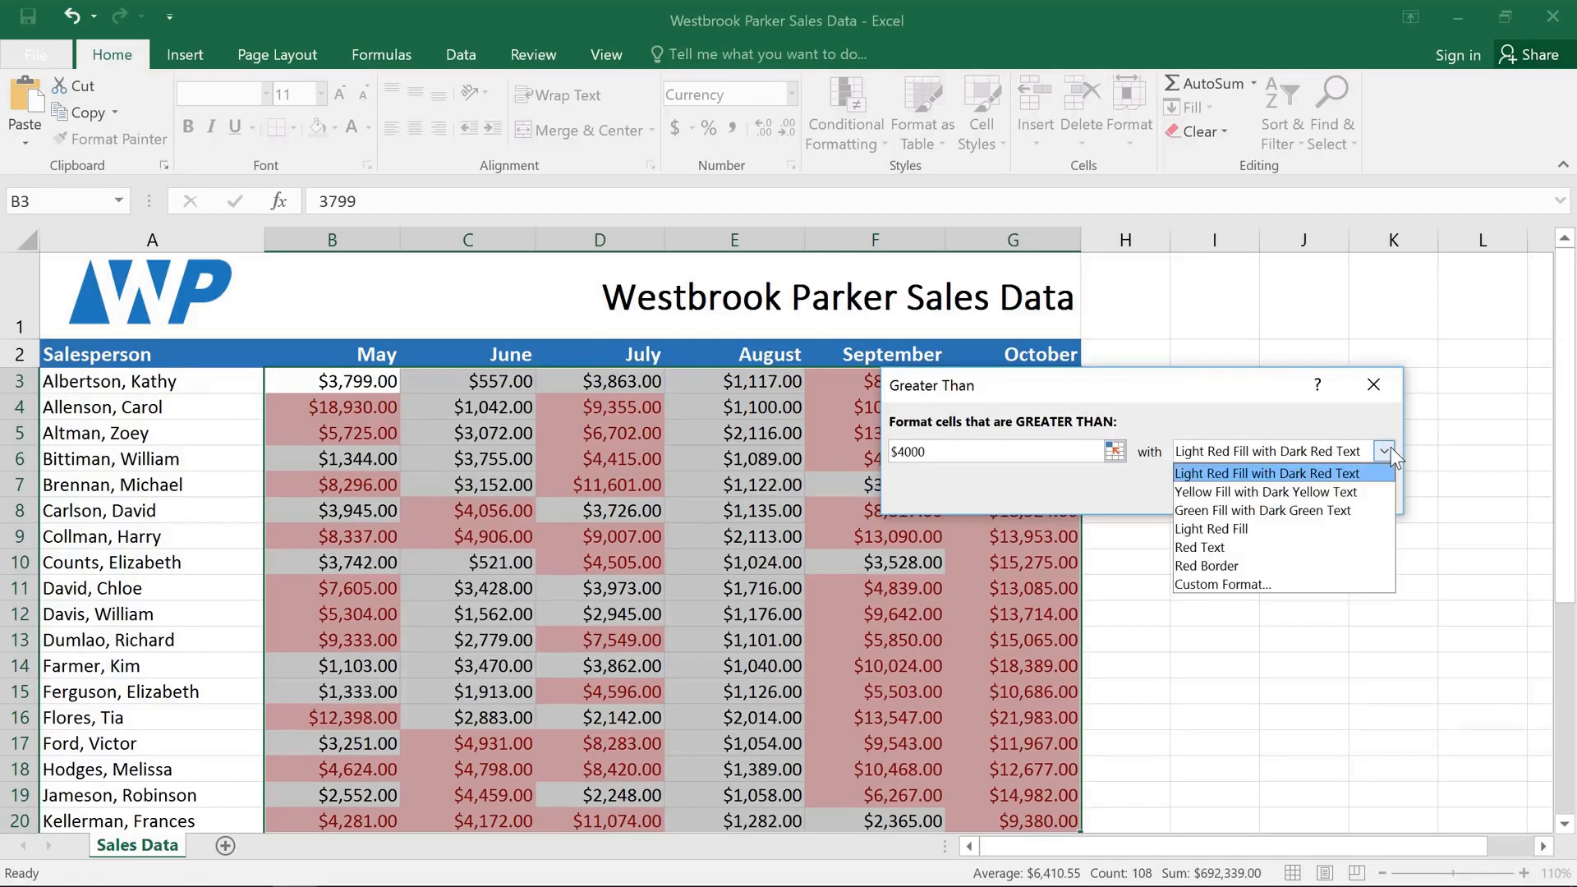
left_click(1353, 509)
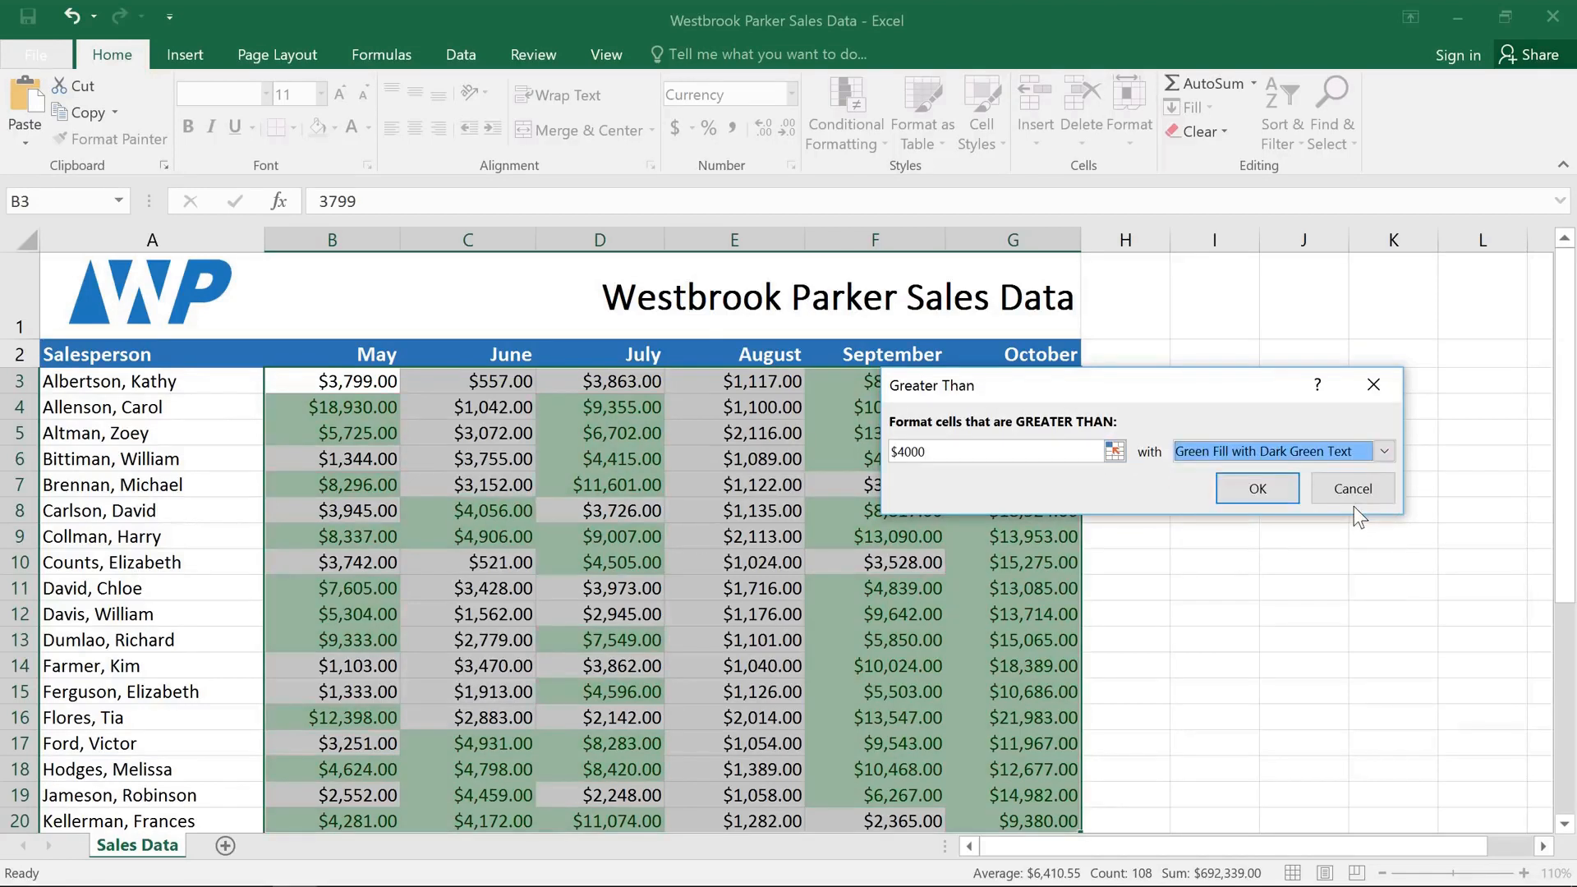
left_click(1285, 495)
left_click(1308, 500)
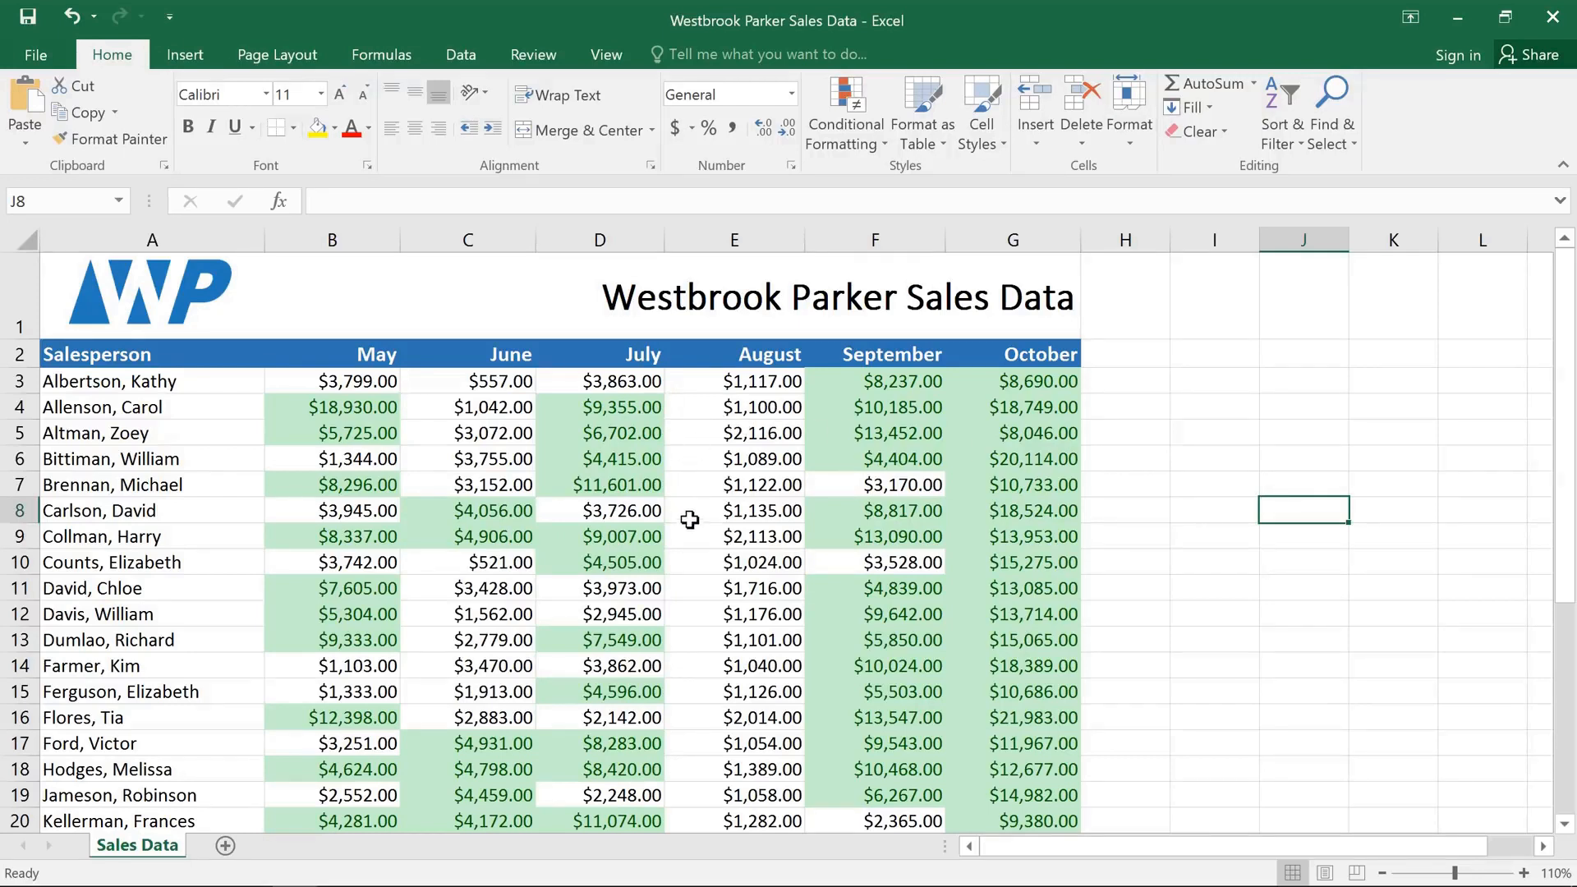
Step: Apply the directional icon set with green up triangle, yellow bar and red down triangle to B3:G20
left_click(974, 363)
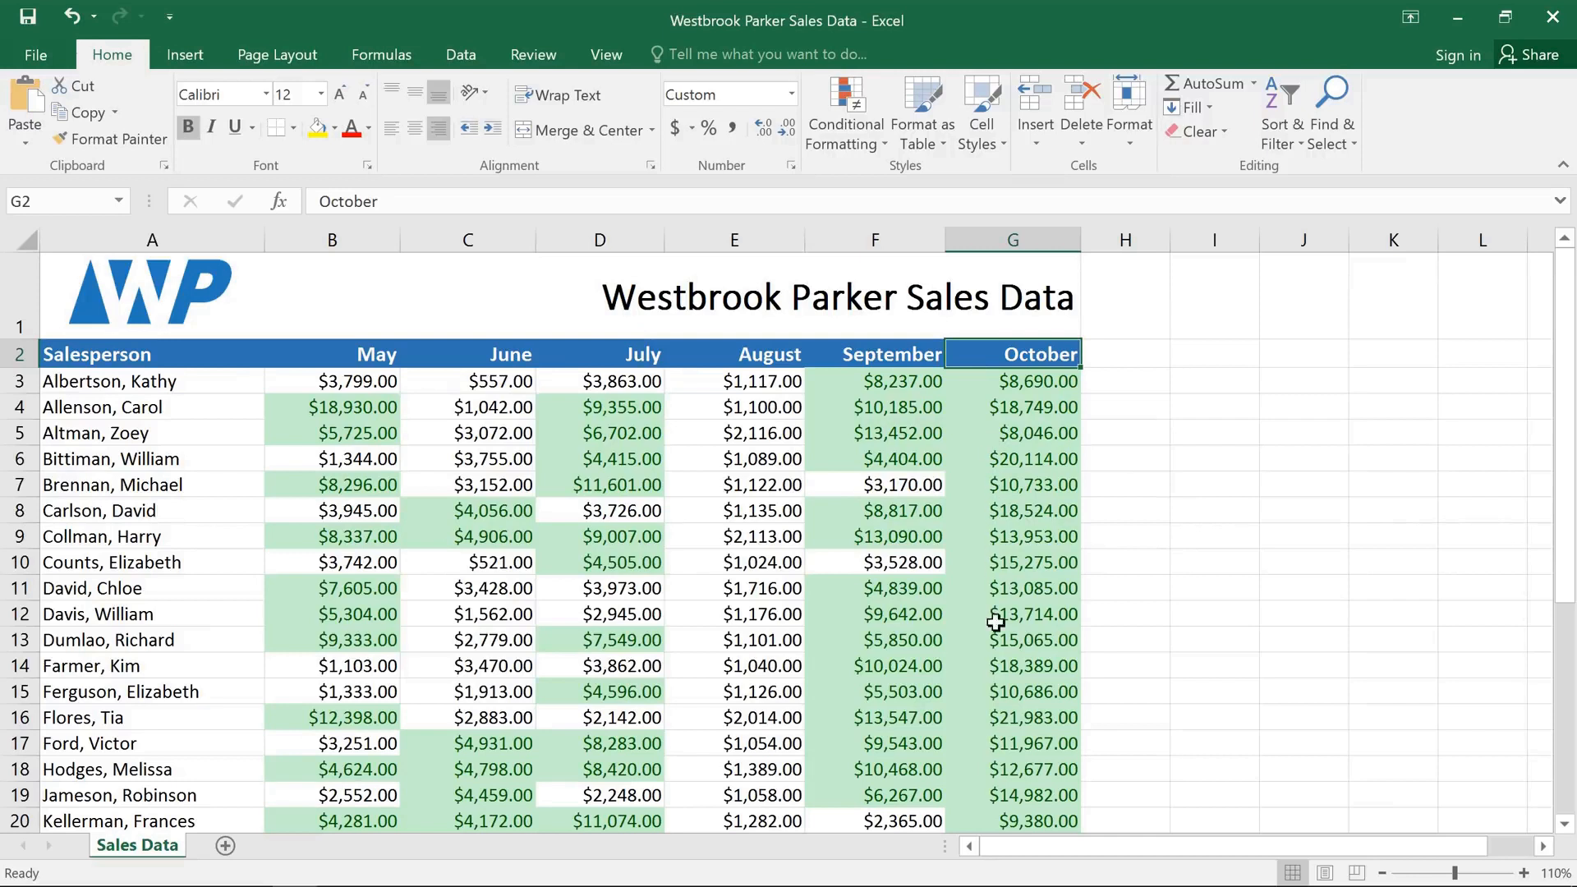
left_click_drag(995, 822, 306, 380)
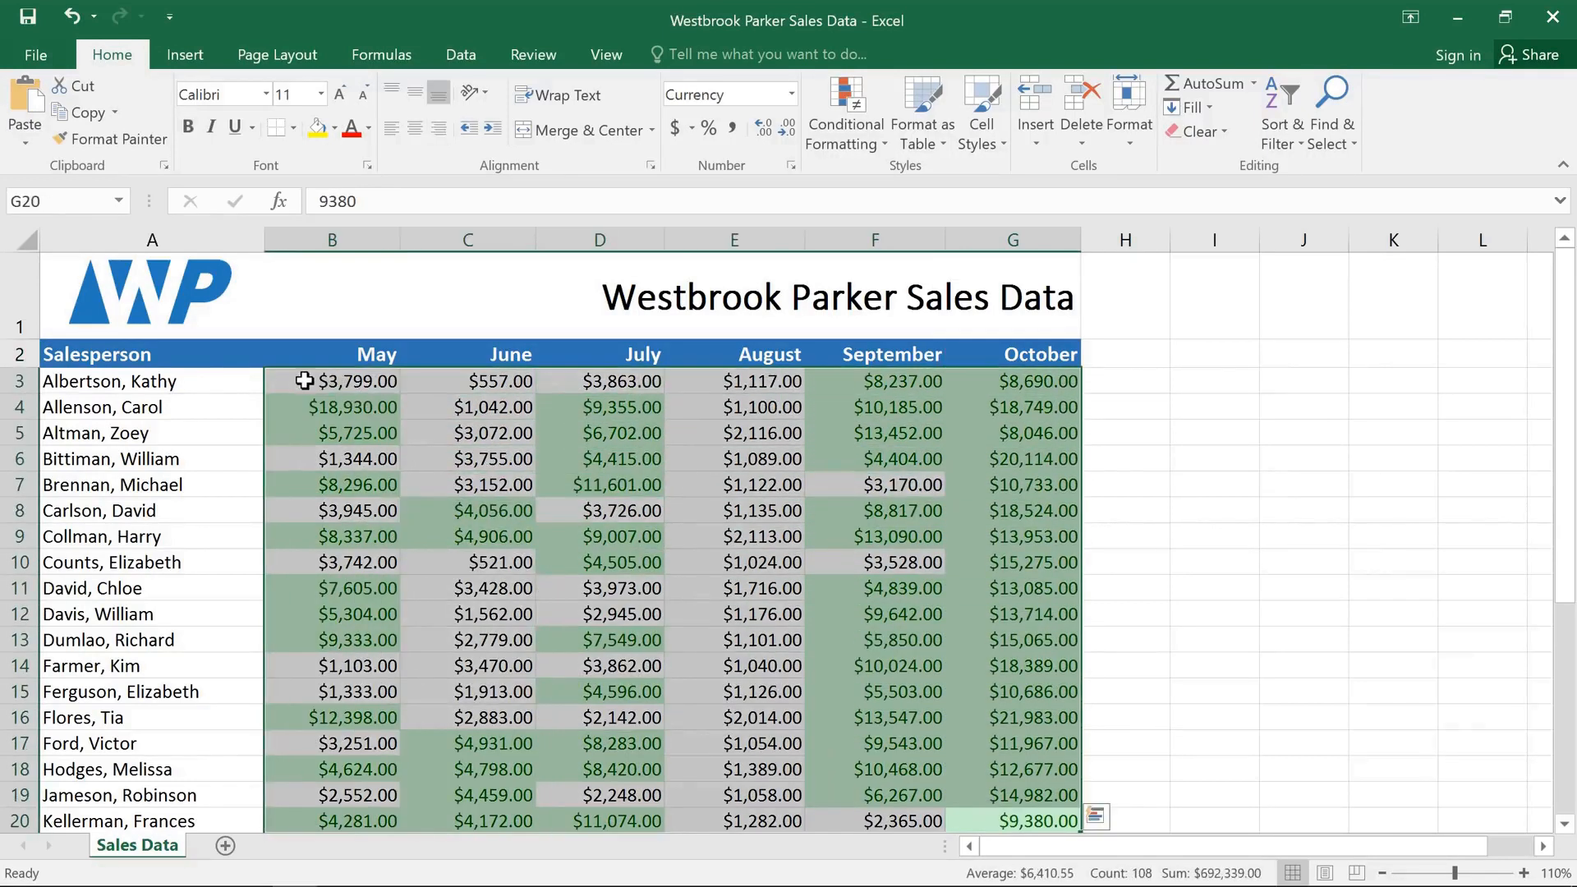
left_click(874, 88)
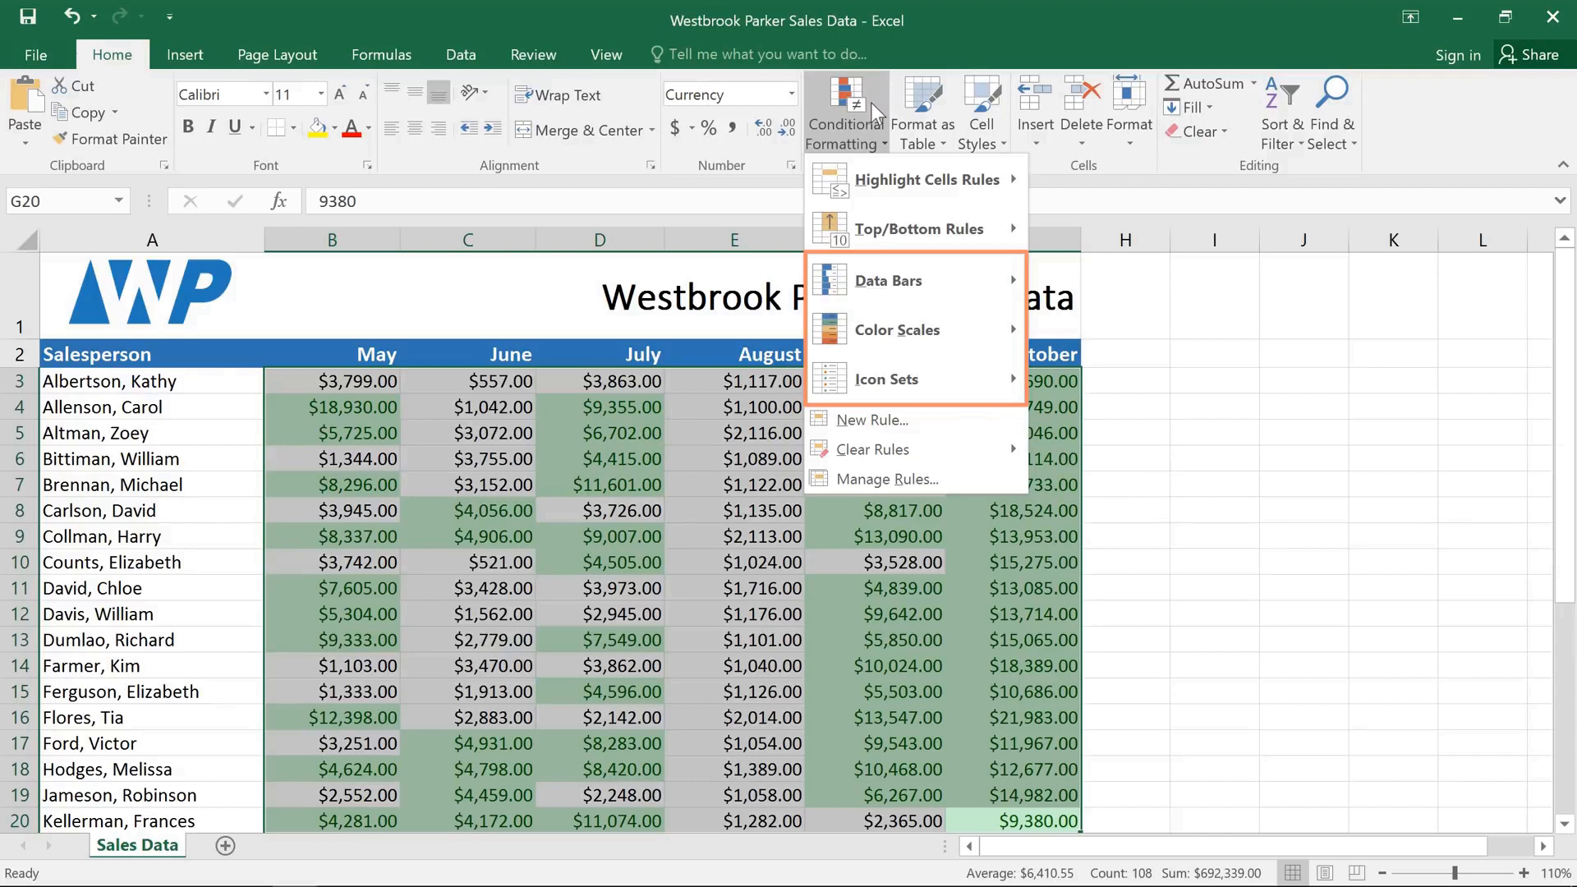
mouse_move(873, 286)
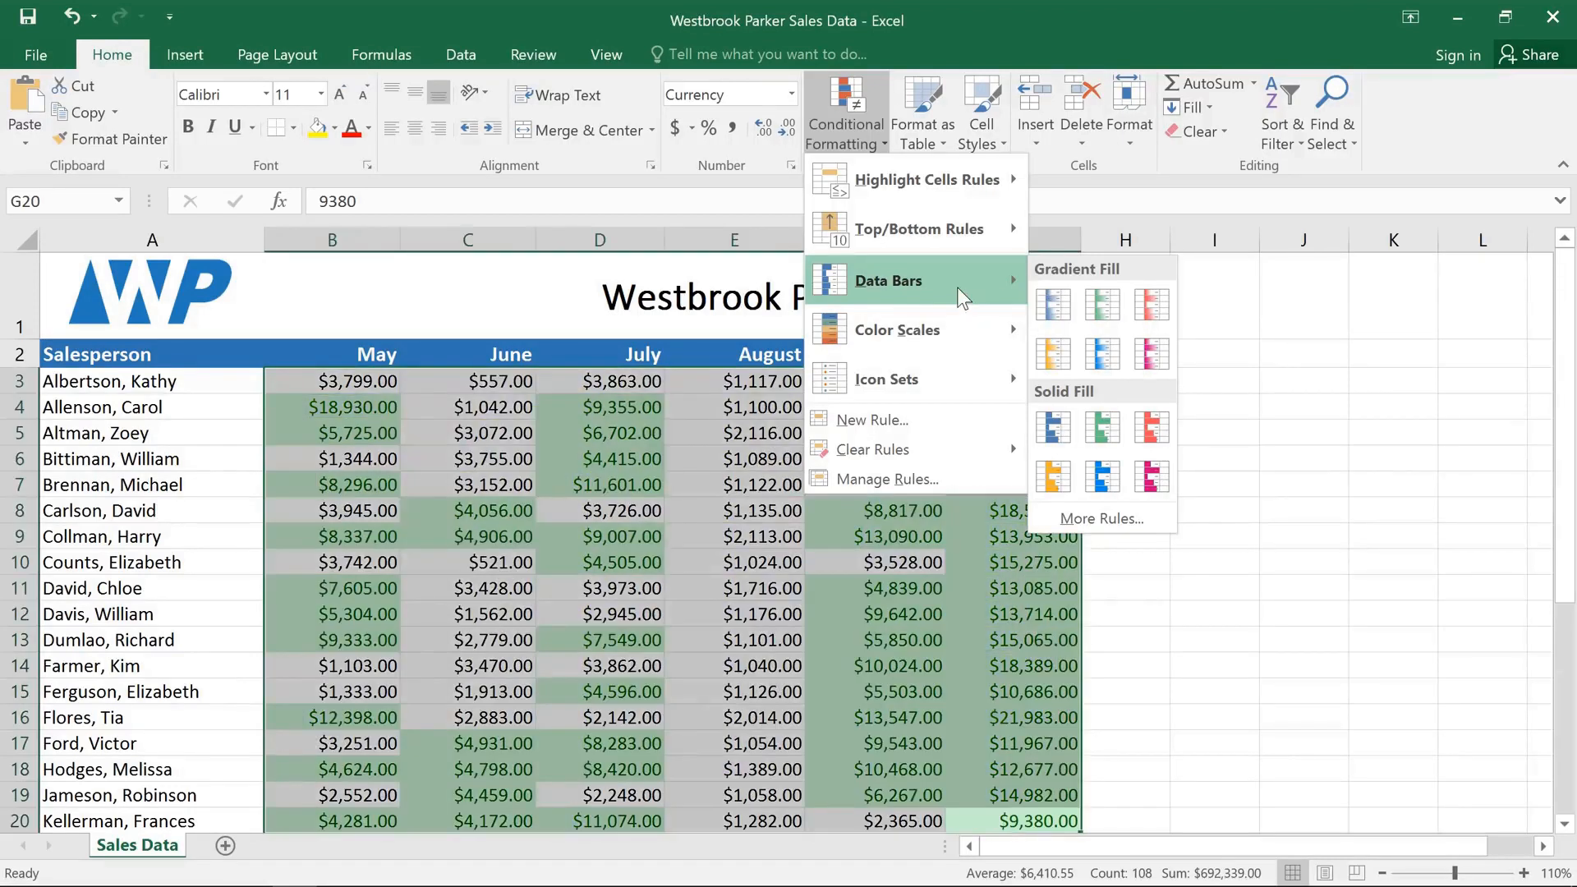
mouse_move(965, 327)
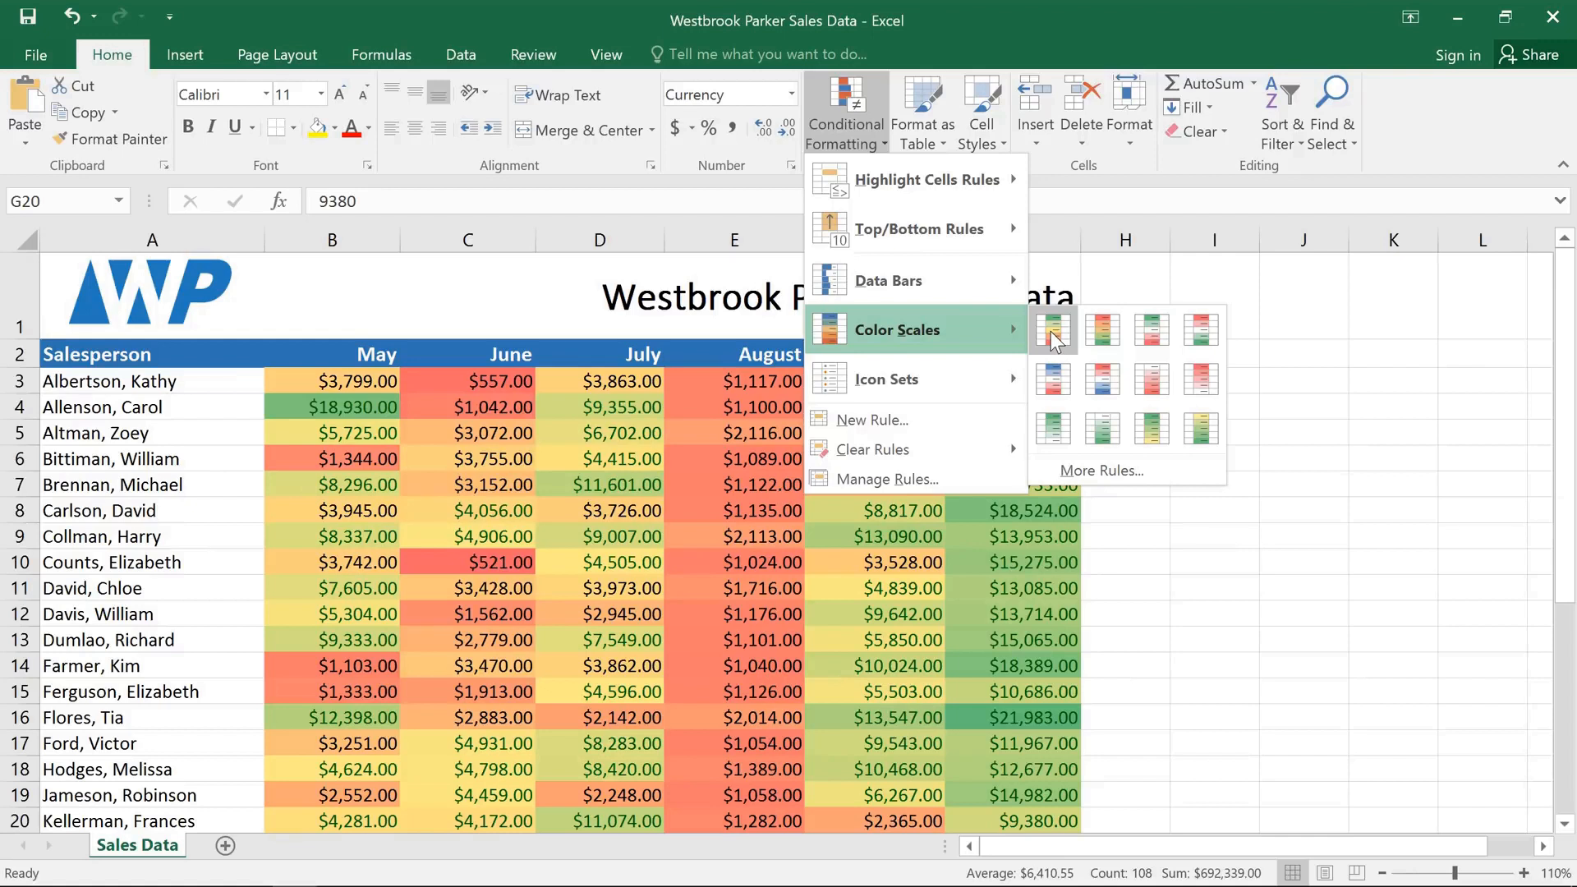
mouse_move(992, 376)
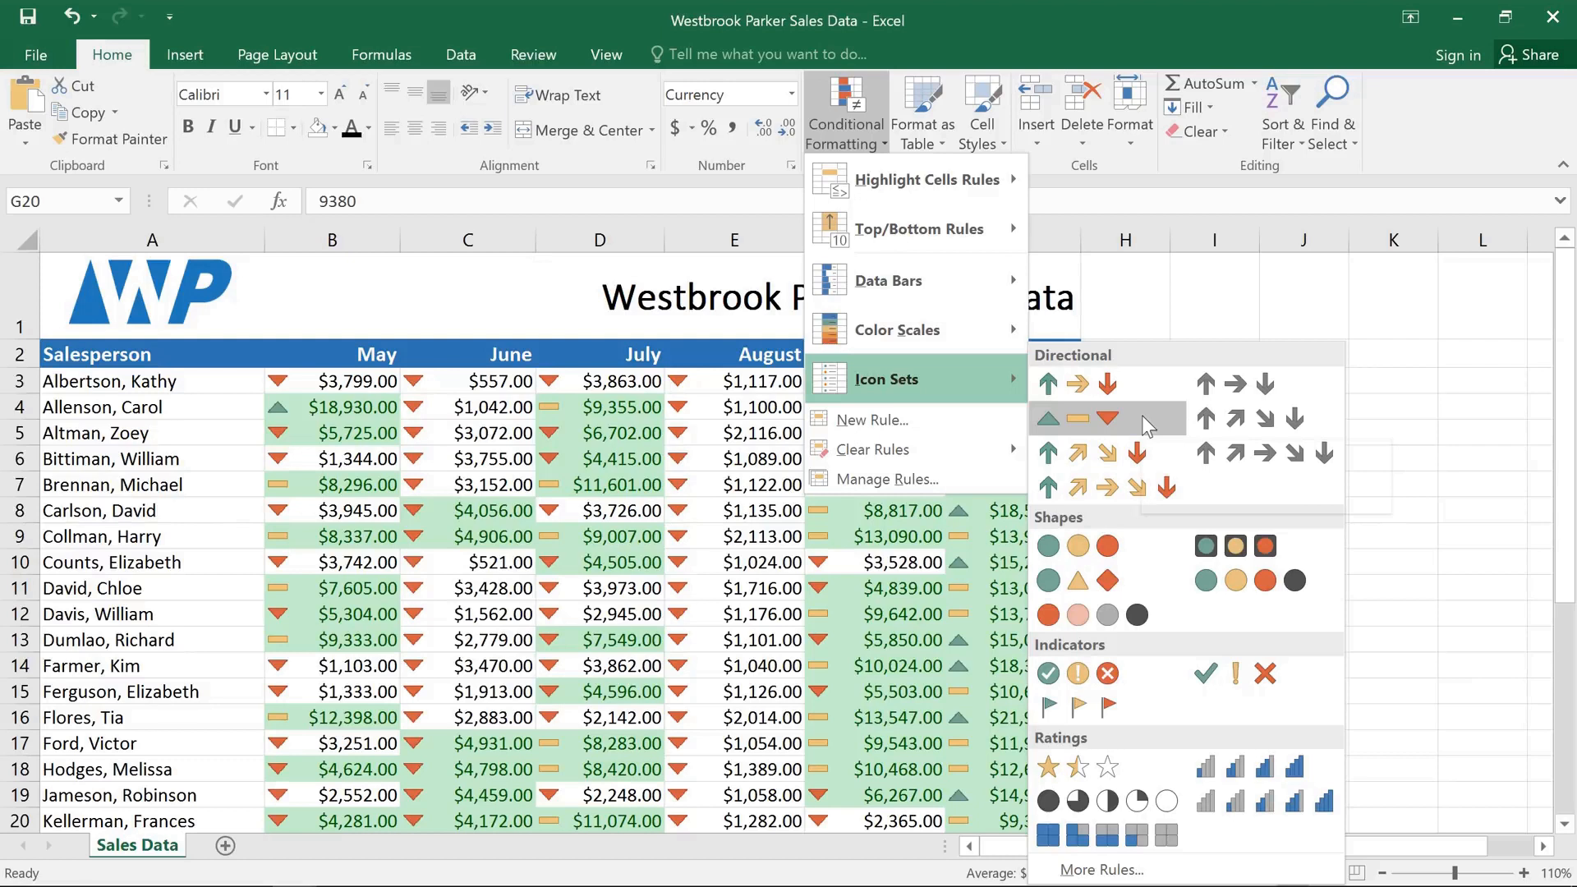
left_click(1142, 416)
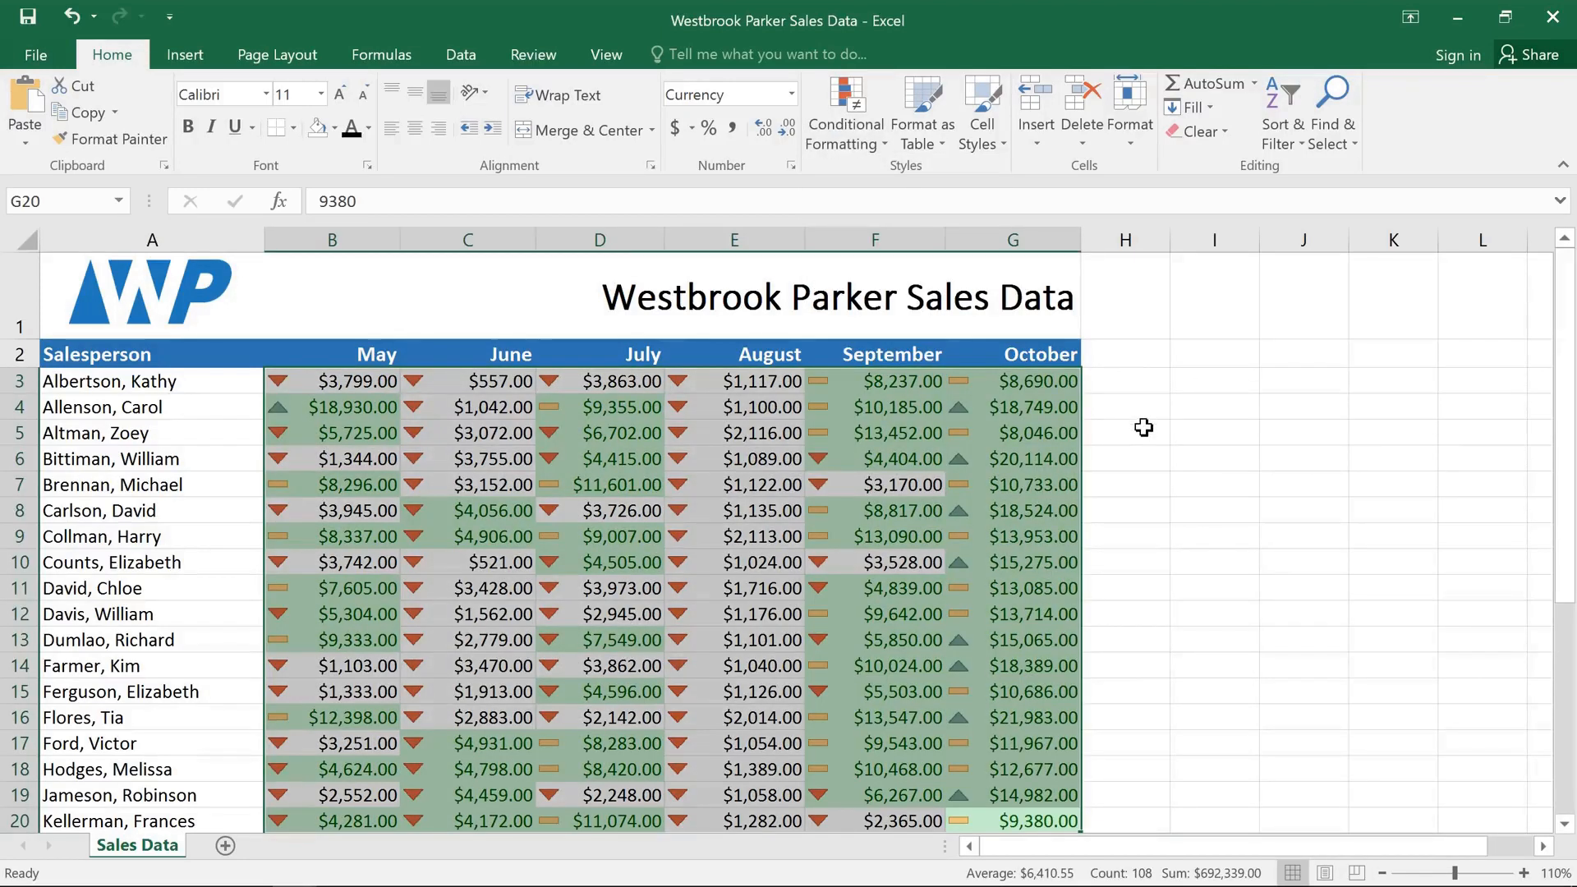
left_click(1143, 430)
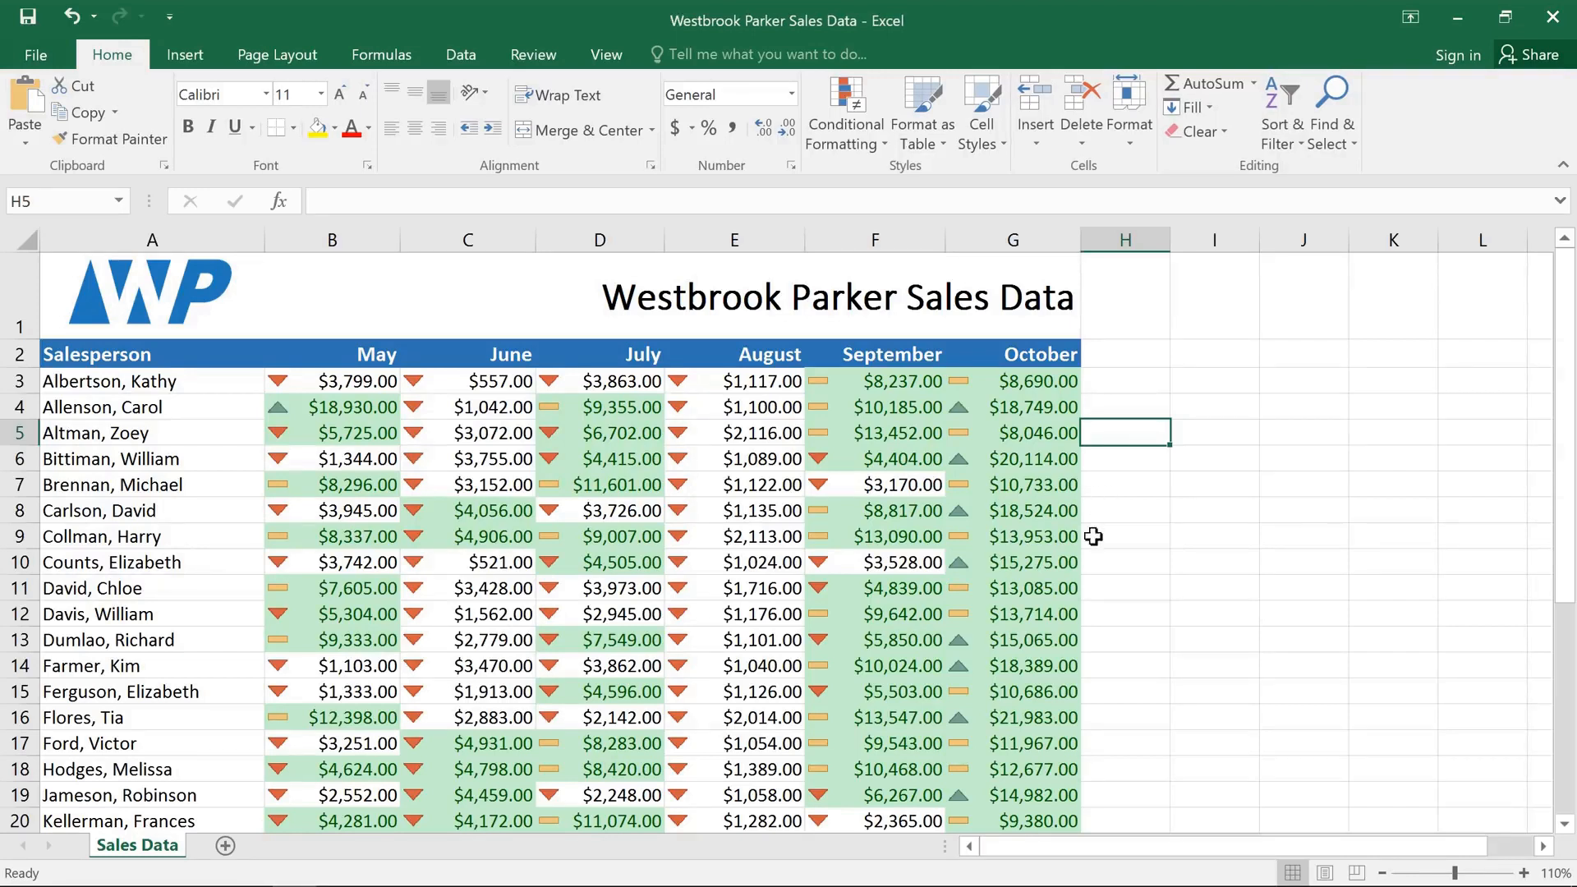
Step: Delete the "Cell Value > 4000" conditional formatting rule from B3:G20, keeping the icon set rule
left_click_drag(1026, 820, 305, 381)
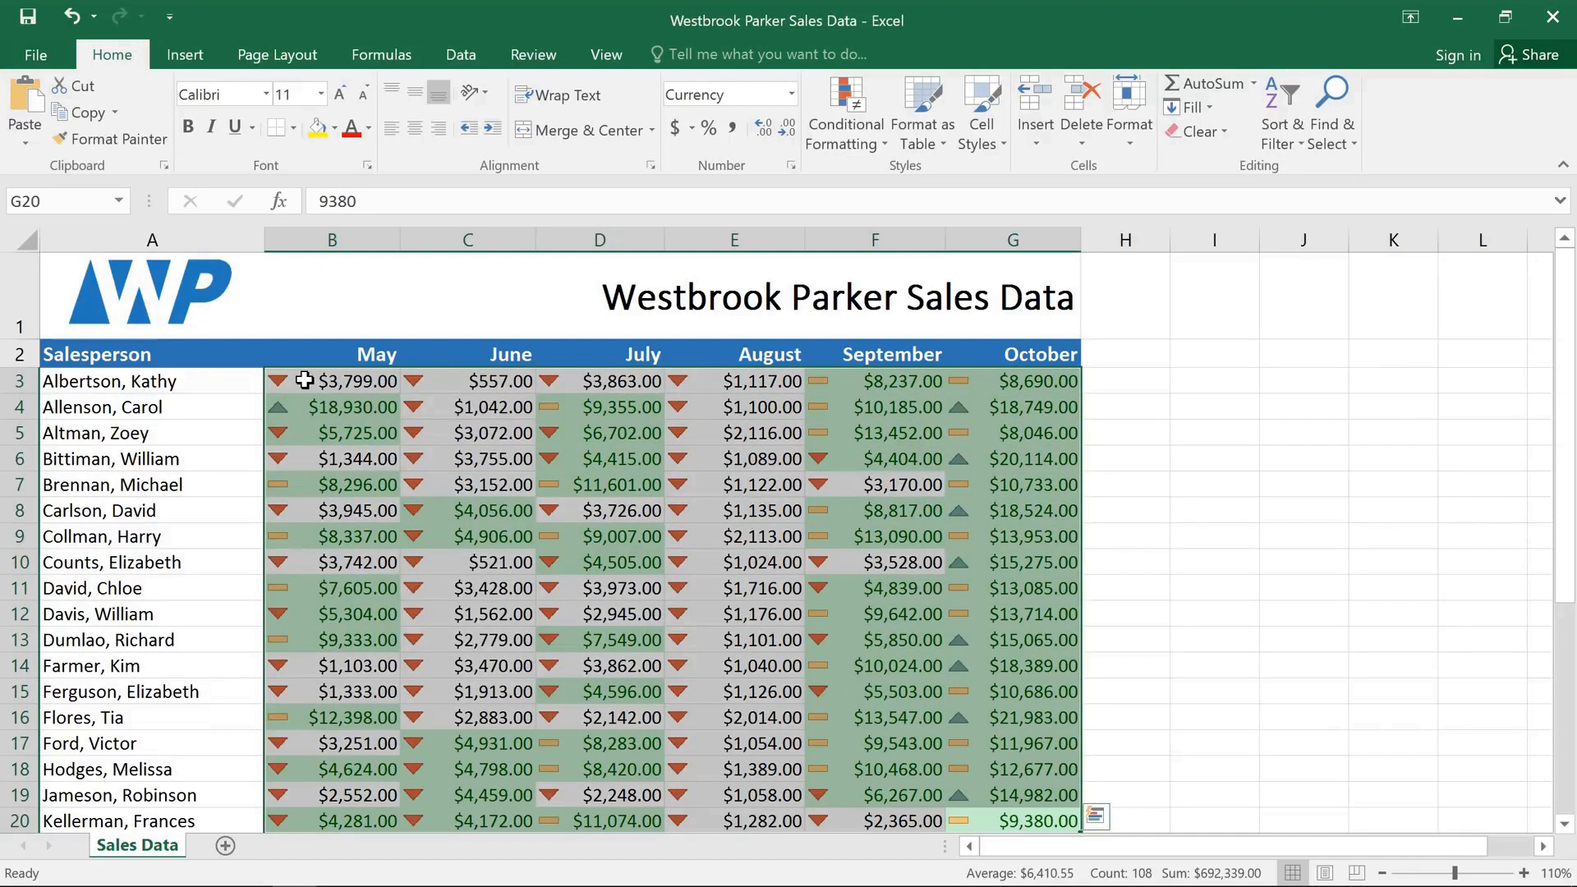
left_click(837, 103)
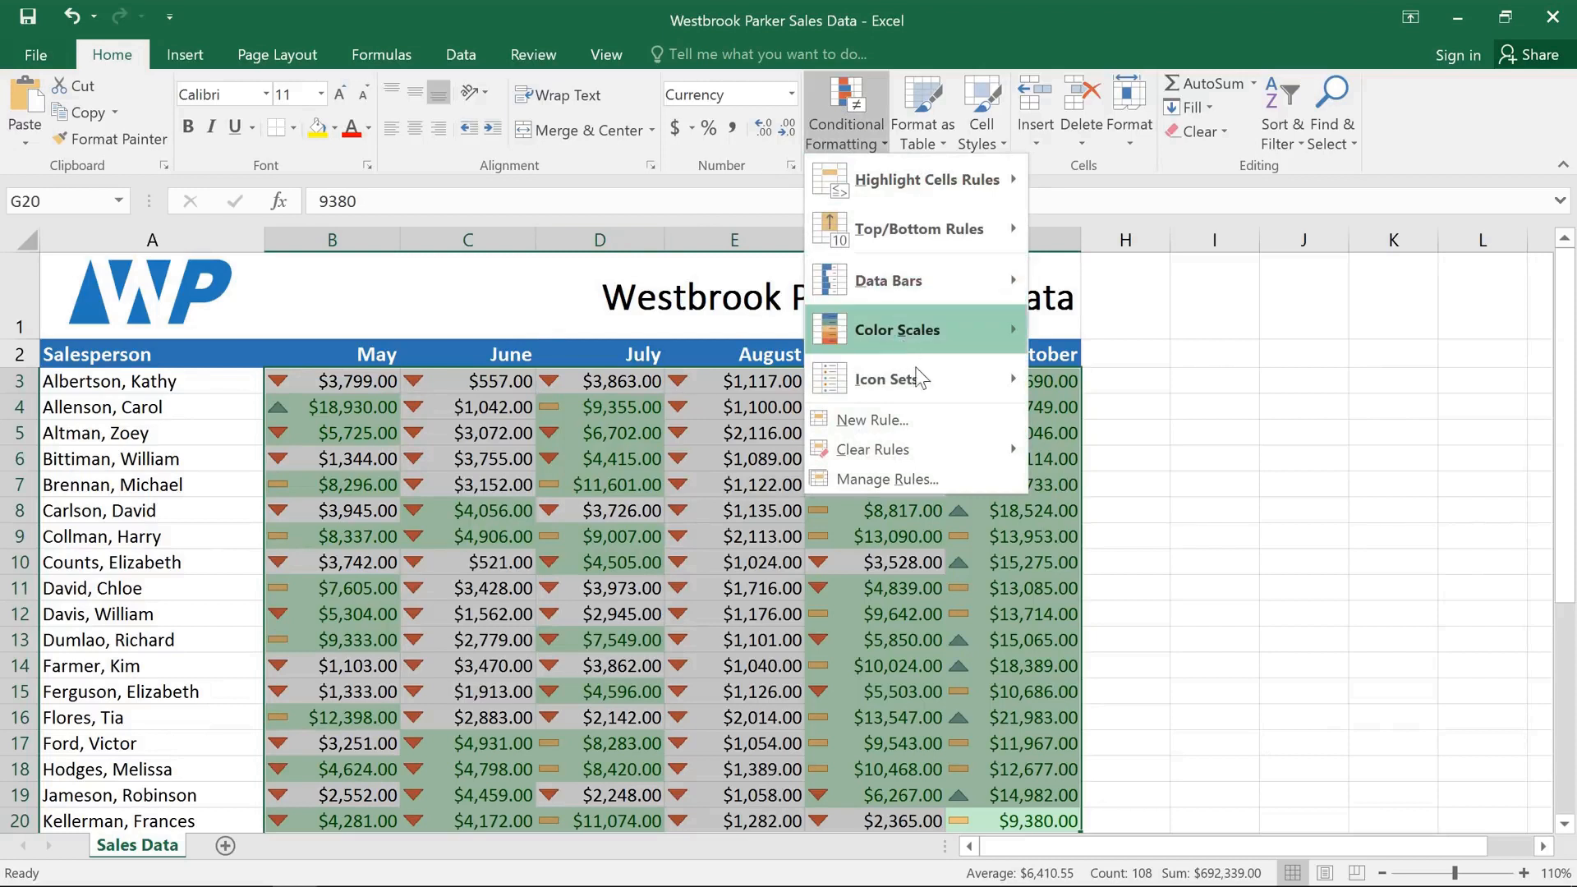
mouse_move(937, 448)
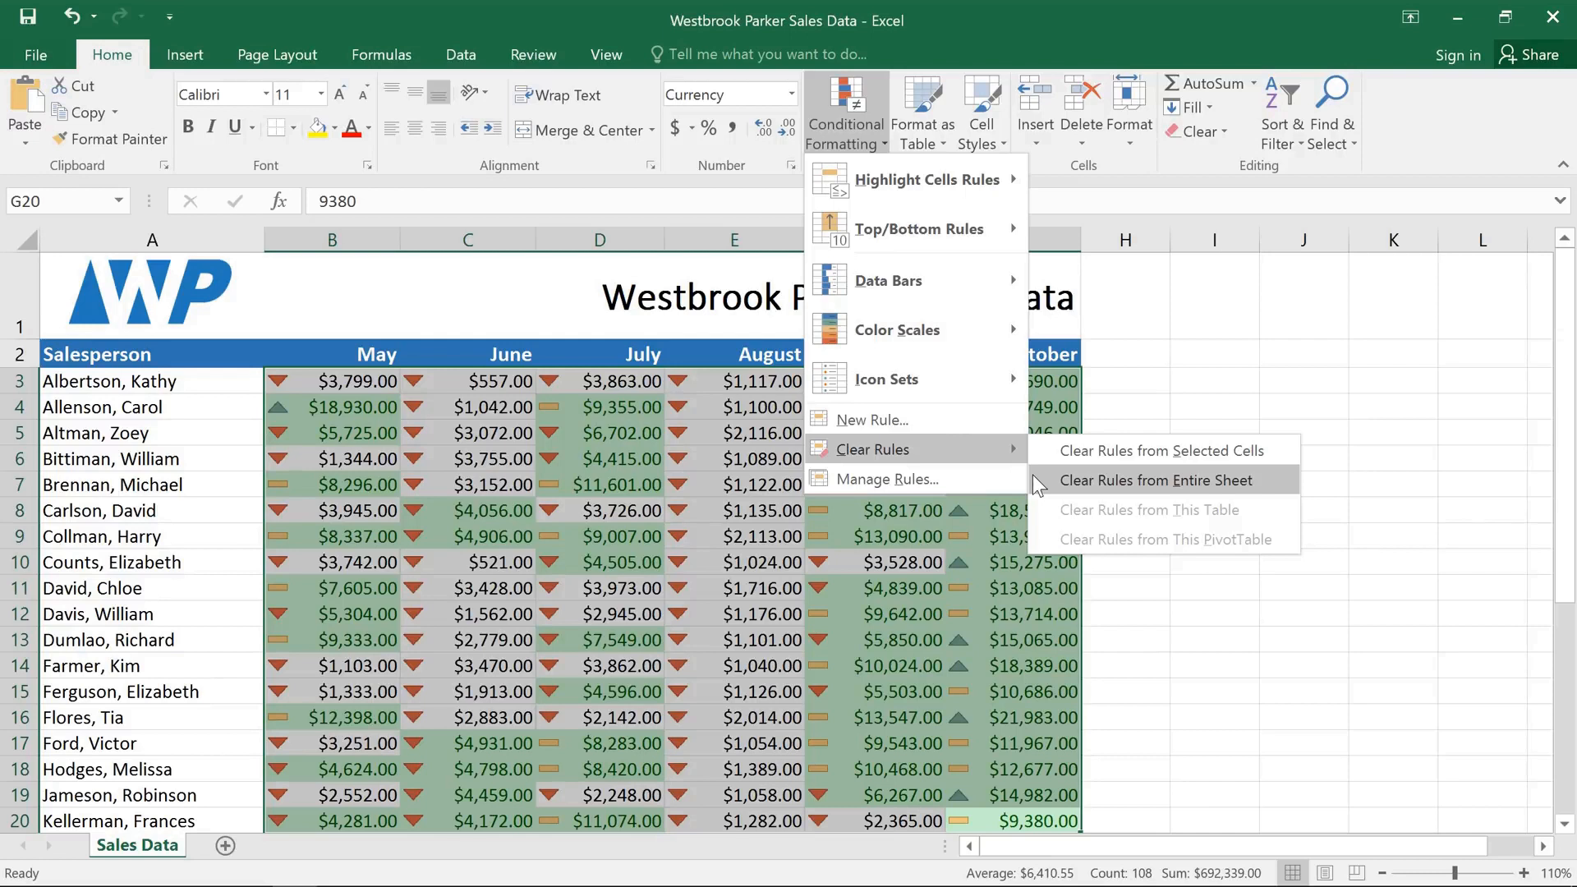
left_click(974, 475)
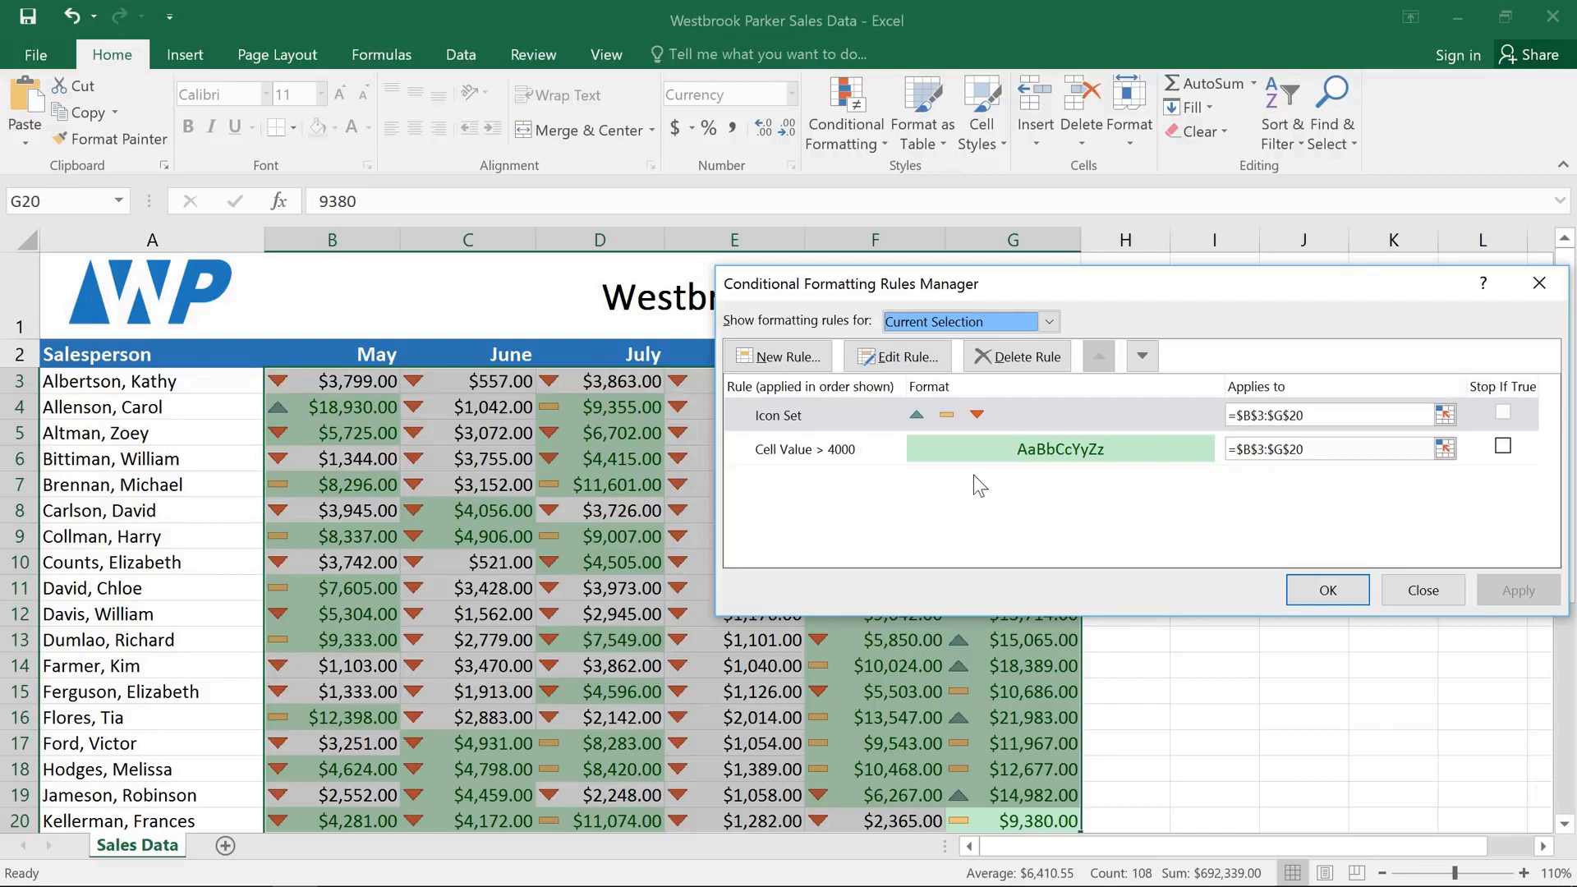
left_click(887, 460)
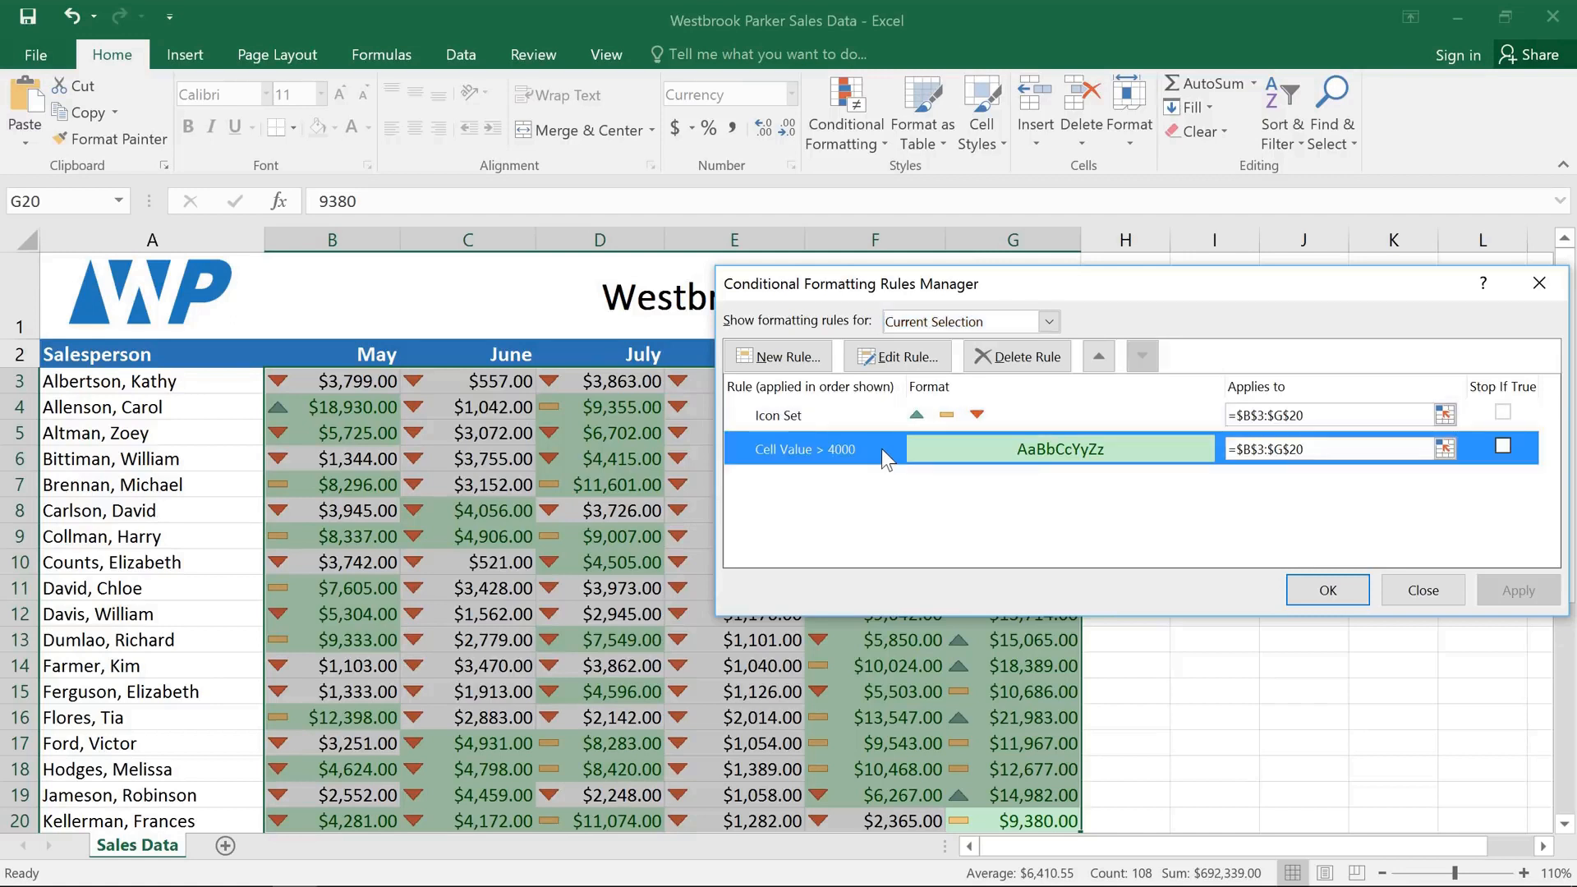
left_click(983, 367)
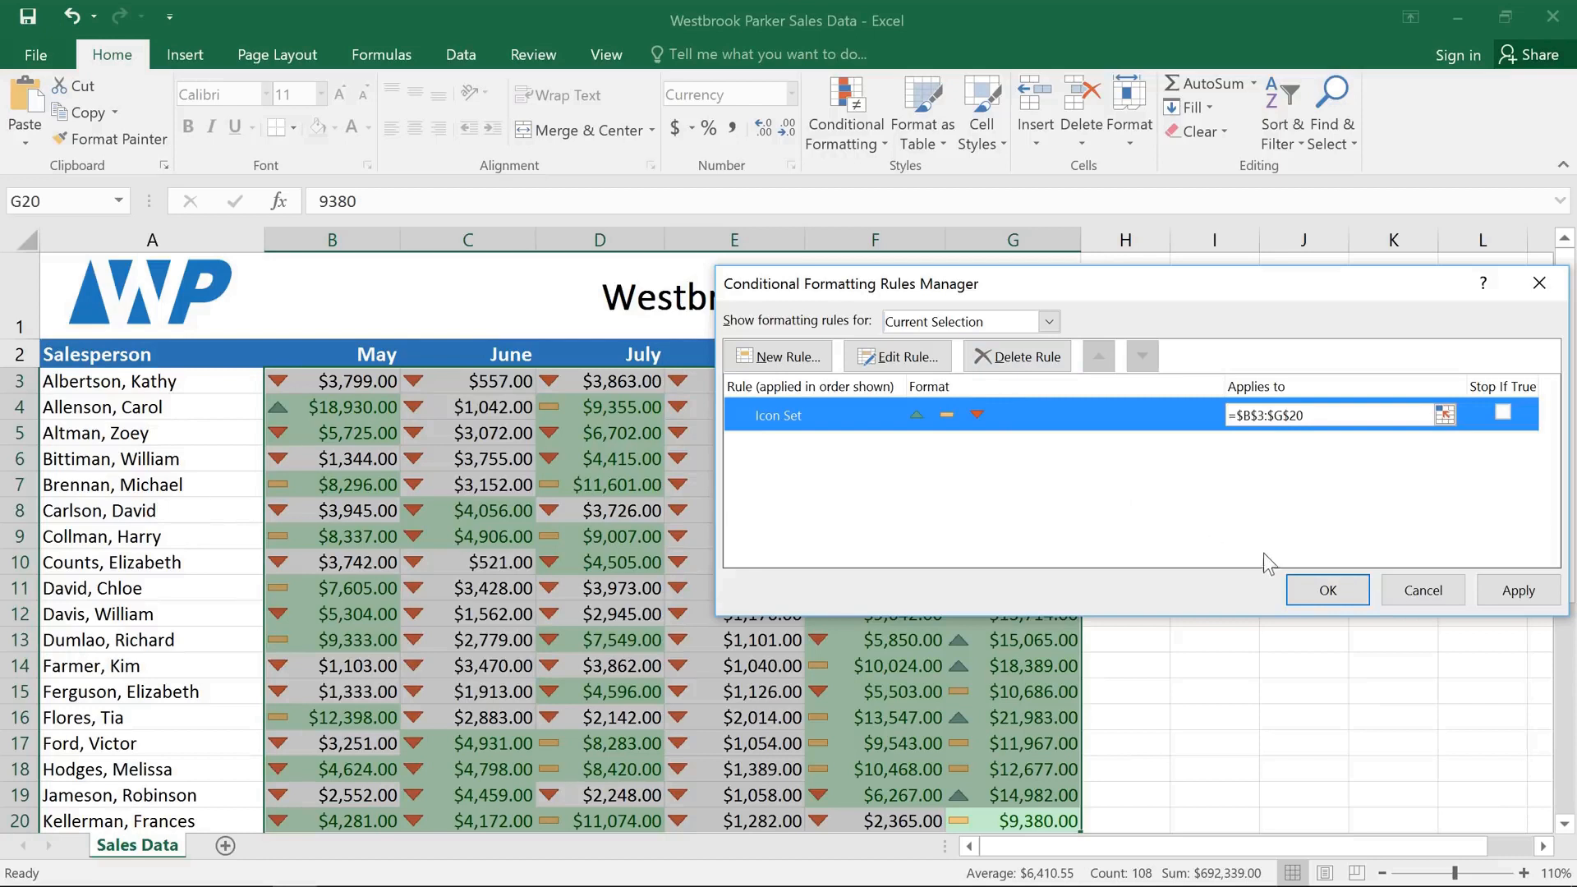
left_click(1298, 587)
left_click(1292, 583)
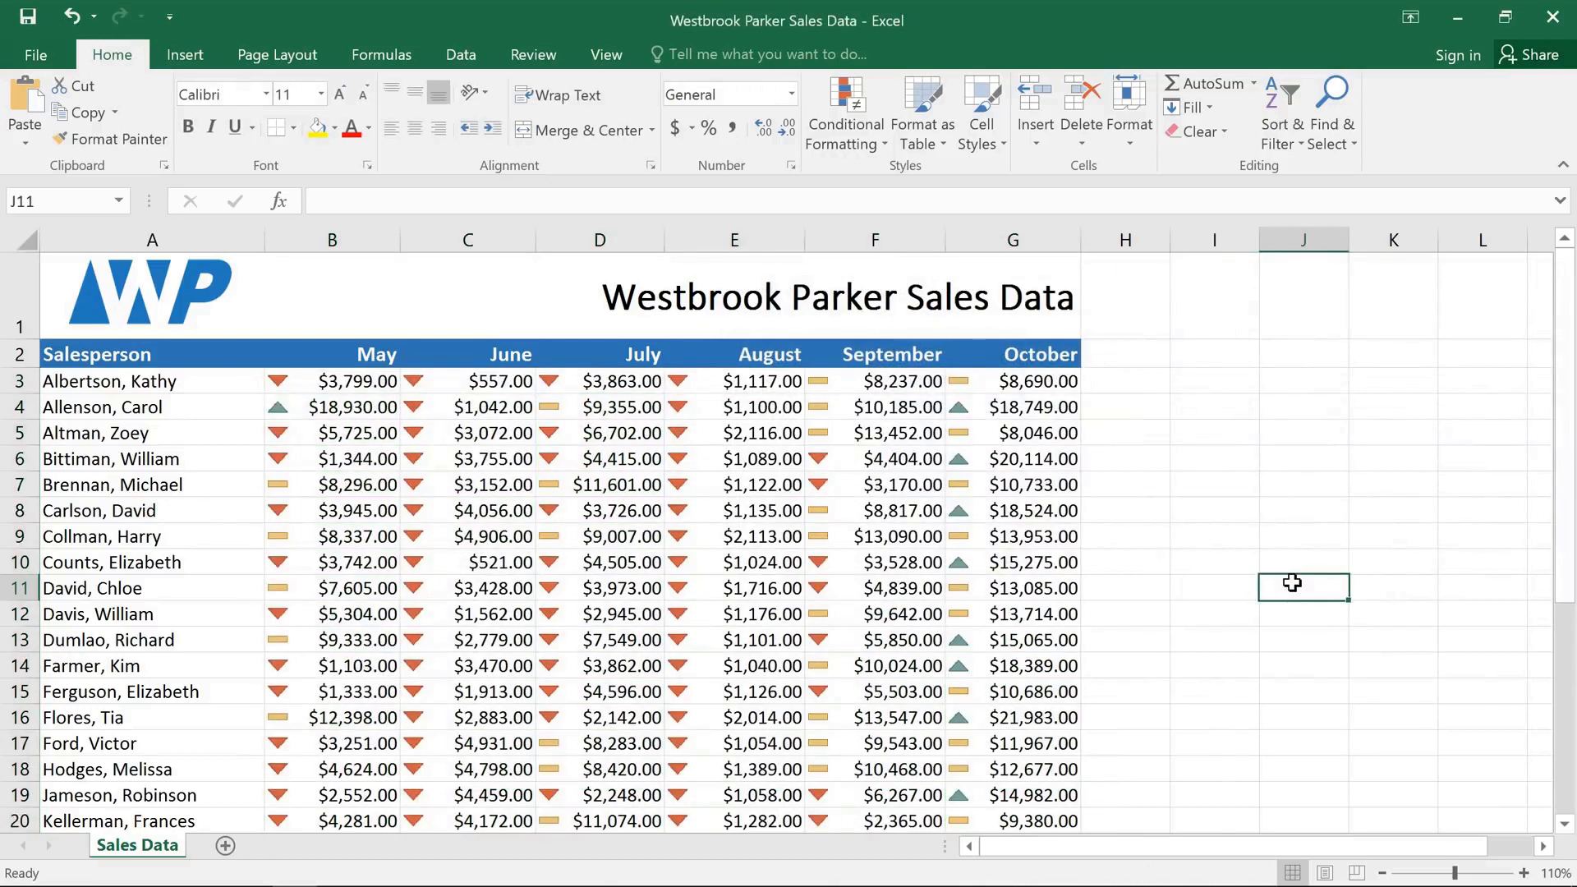